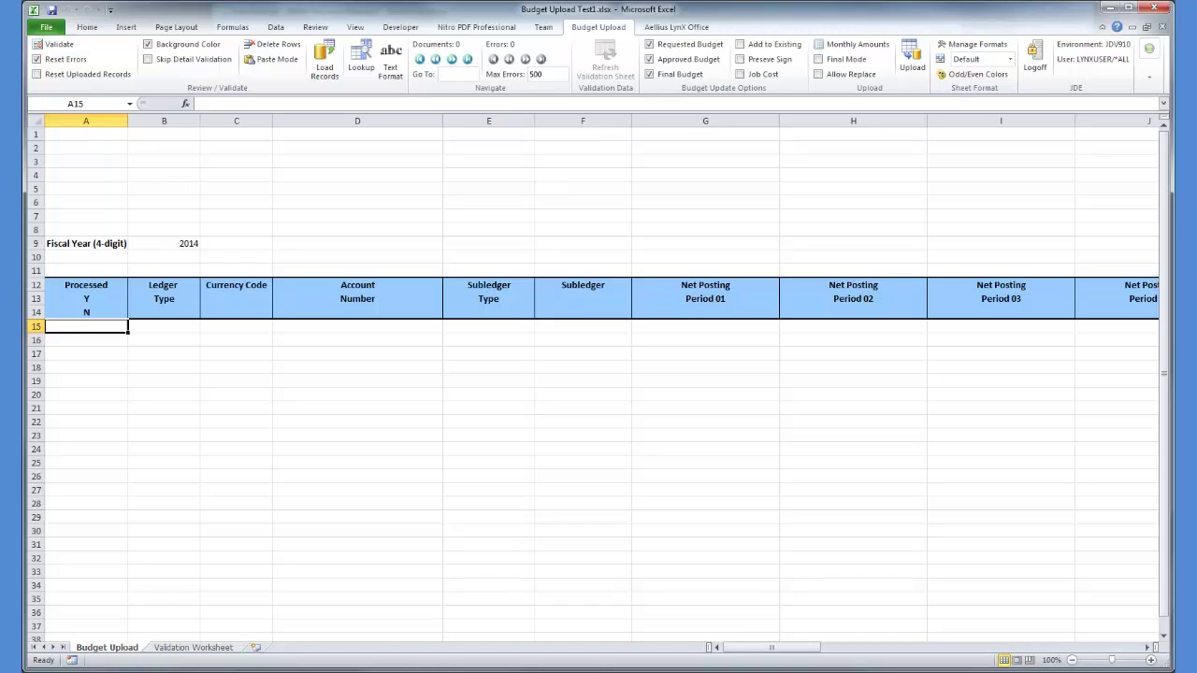
Load budget records for business units 1, 2, 3, object accounts 1100-7000, 800*, 8999 and company 1.
left_click(357, 325)
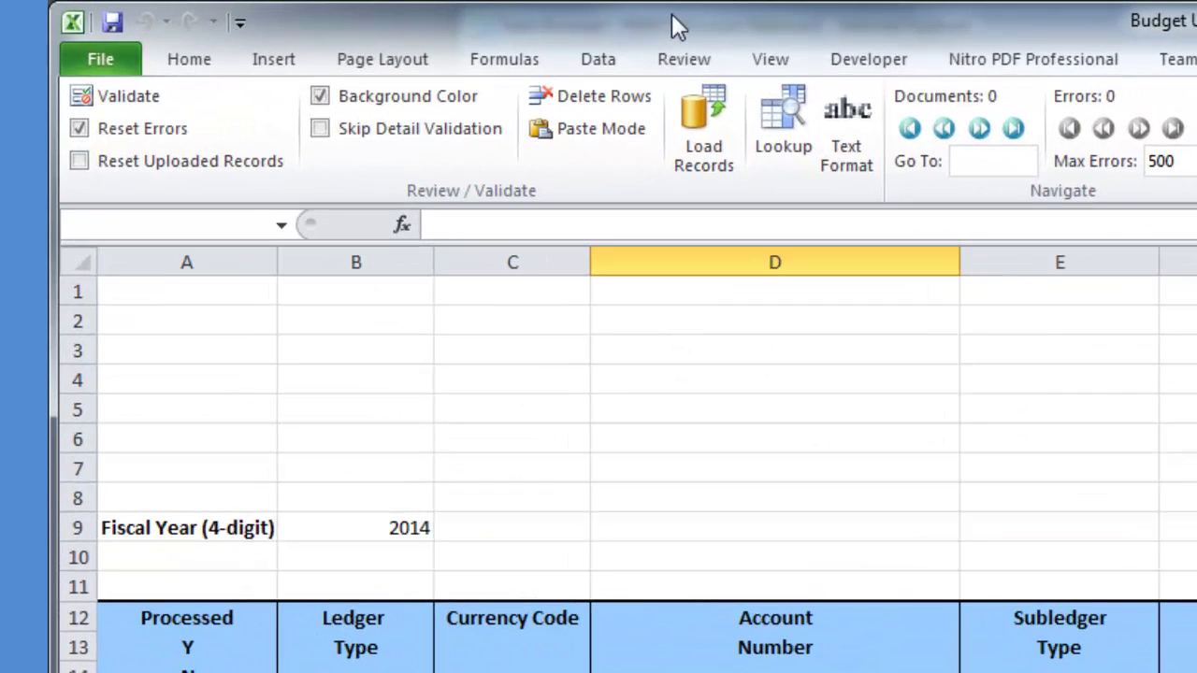
left_click(701, 112)
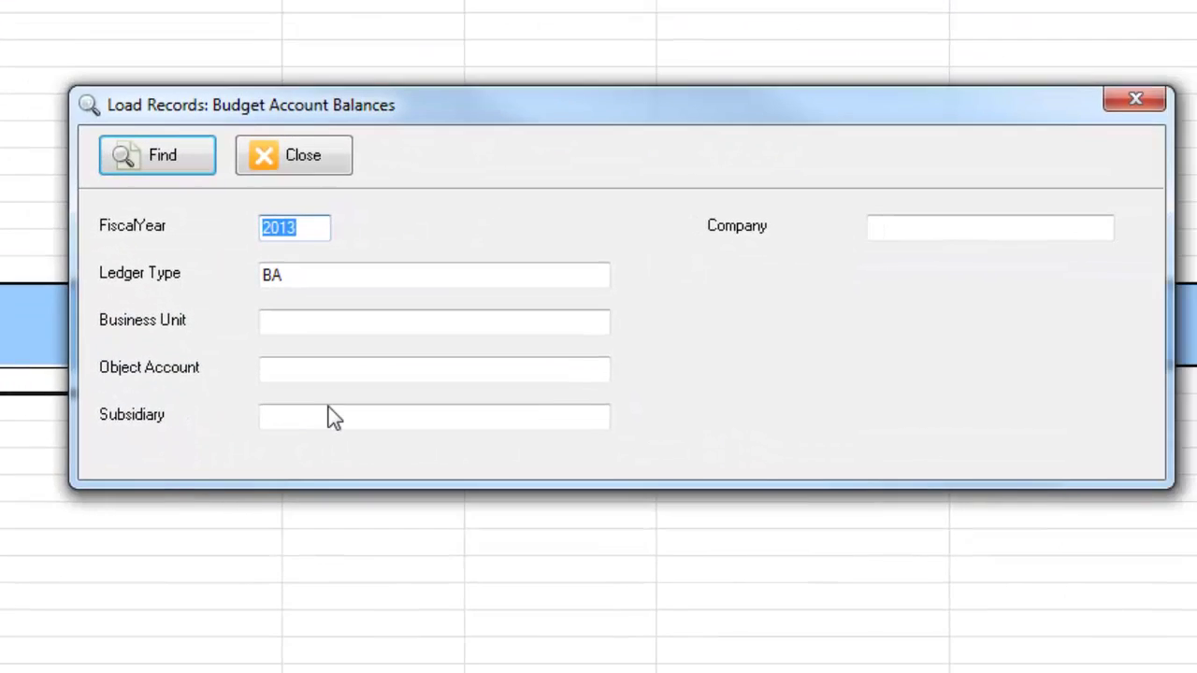
left_click(277, 320)
type("1,")
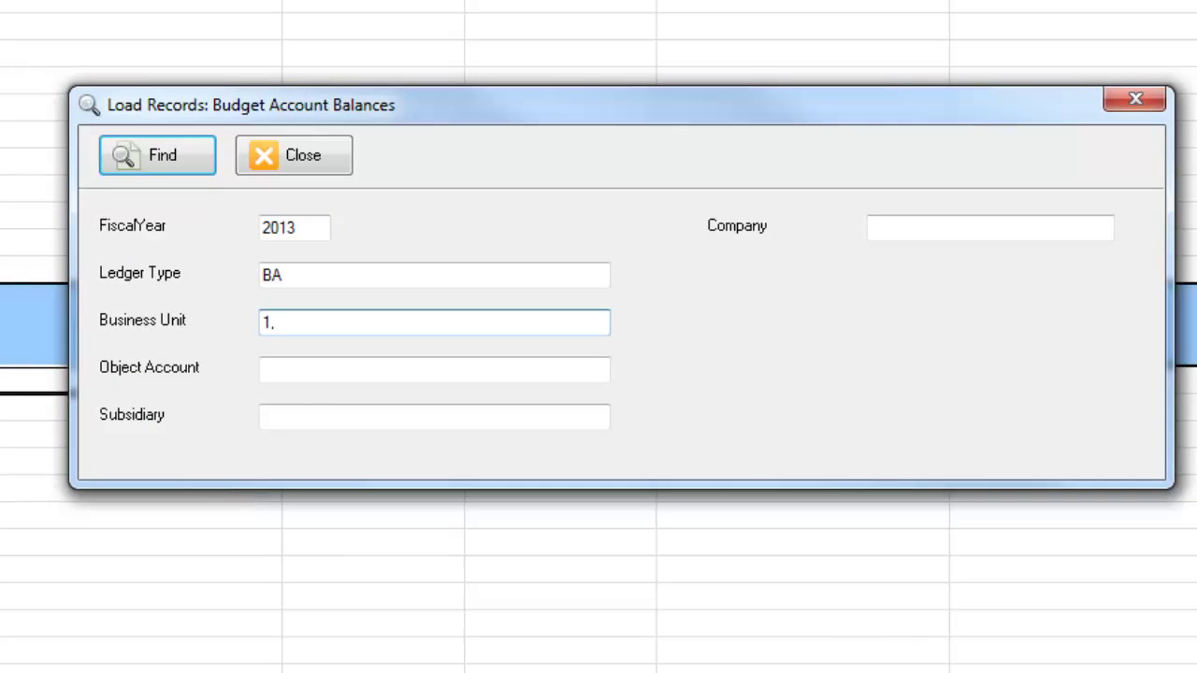
type(" 2, 3")
key("Tab")
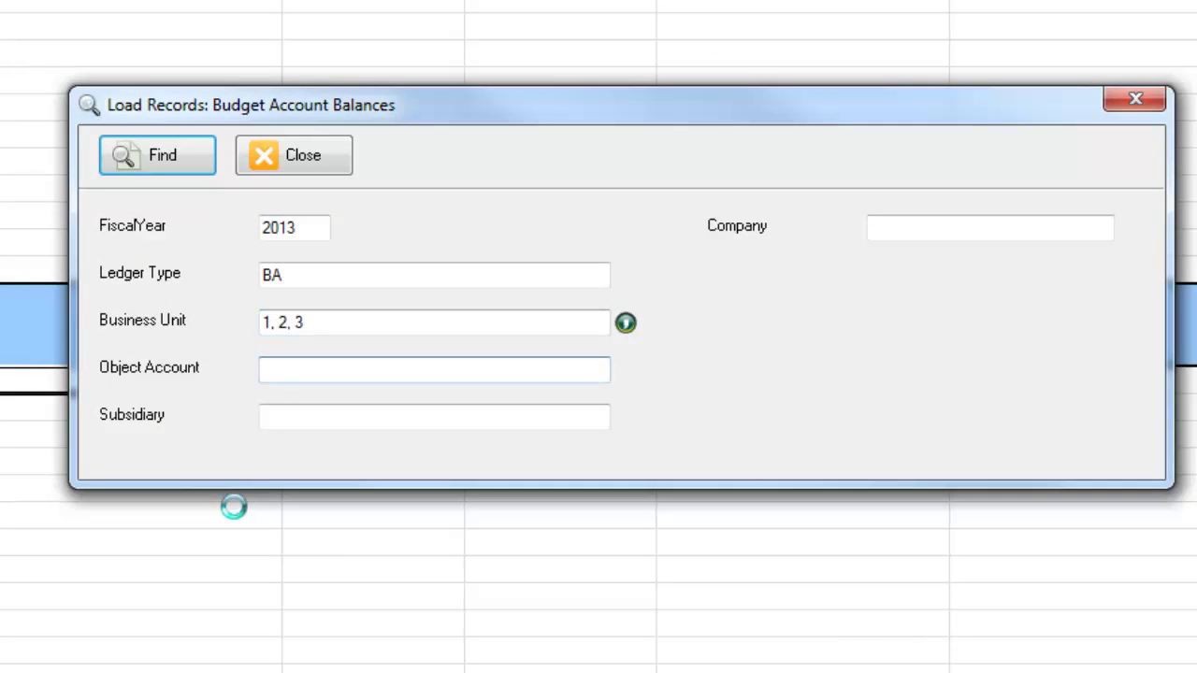
type("1100-7000")
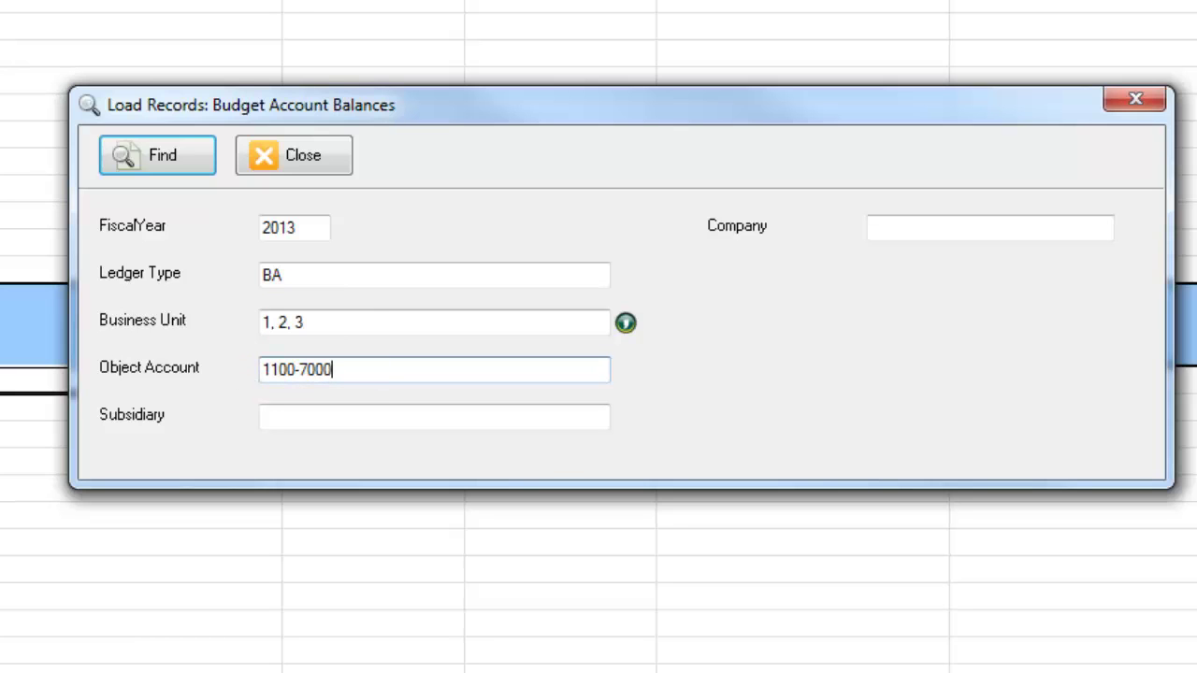
type(",800*,89999")
key("BackSpace")
key("Tab")
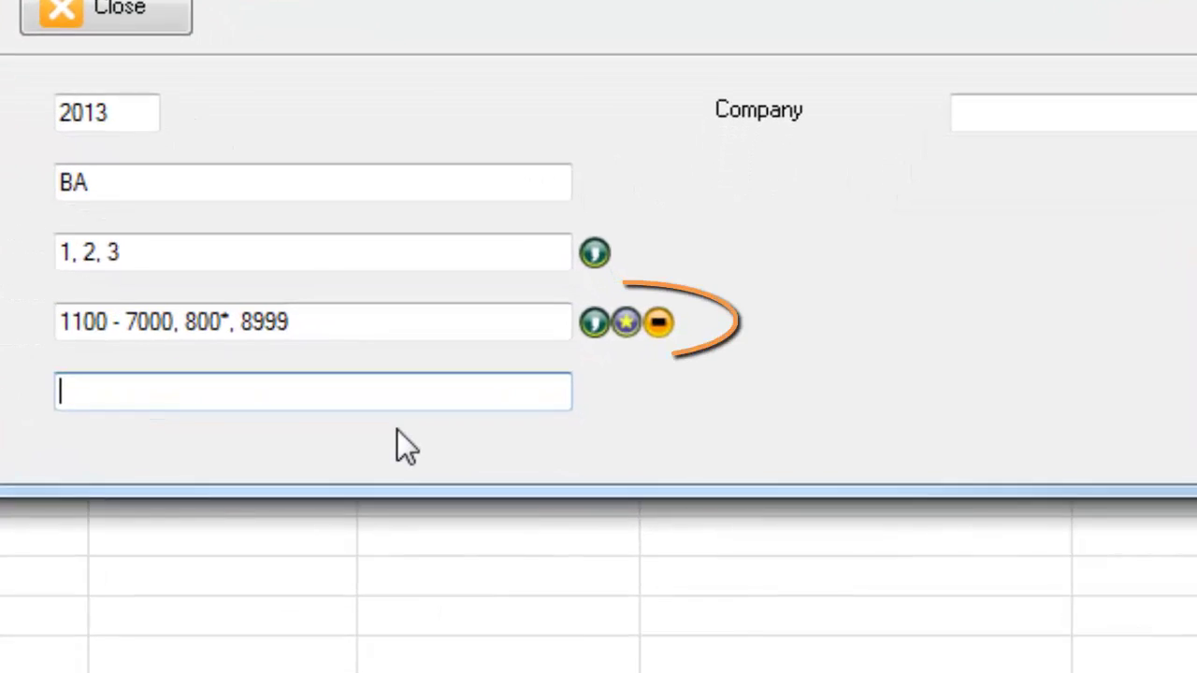
left_click(1089, 109)
type("1")
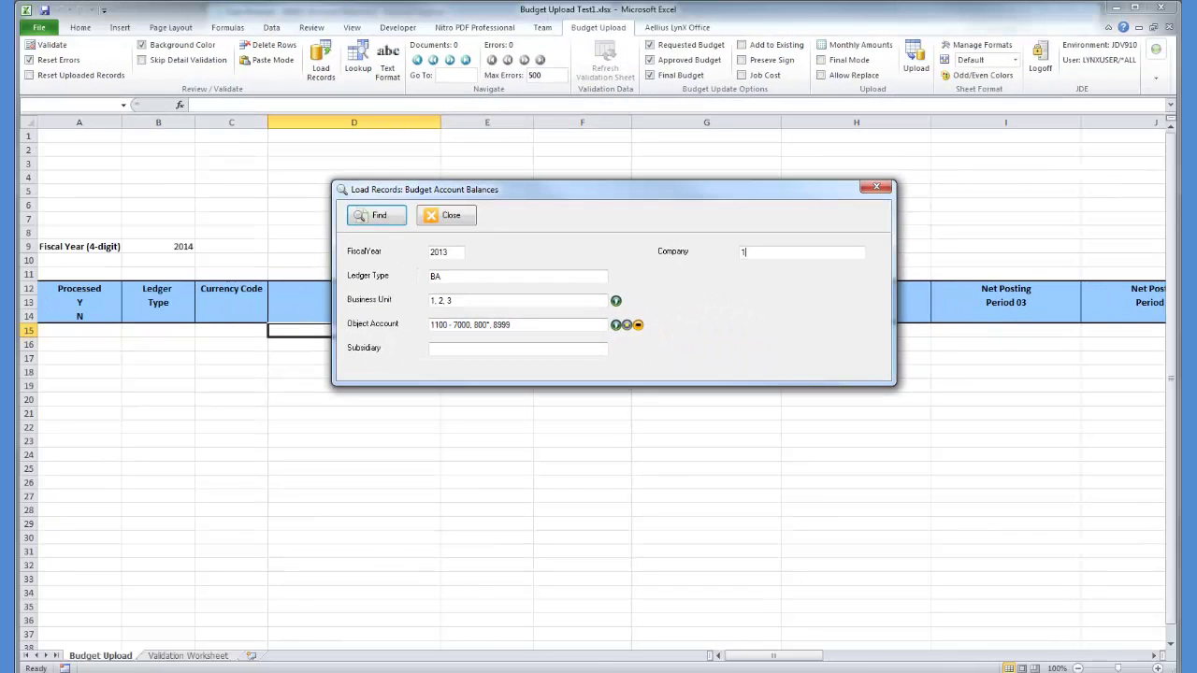
key("Return")
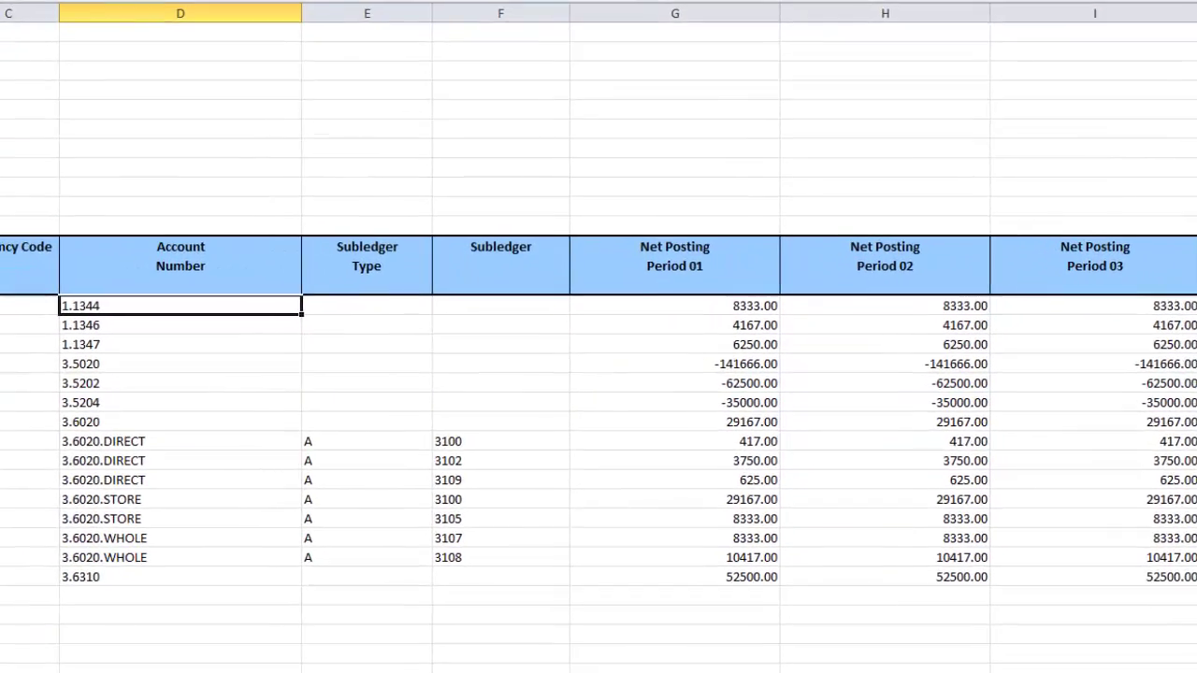
scroll(599, 421, "right", 5)
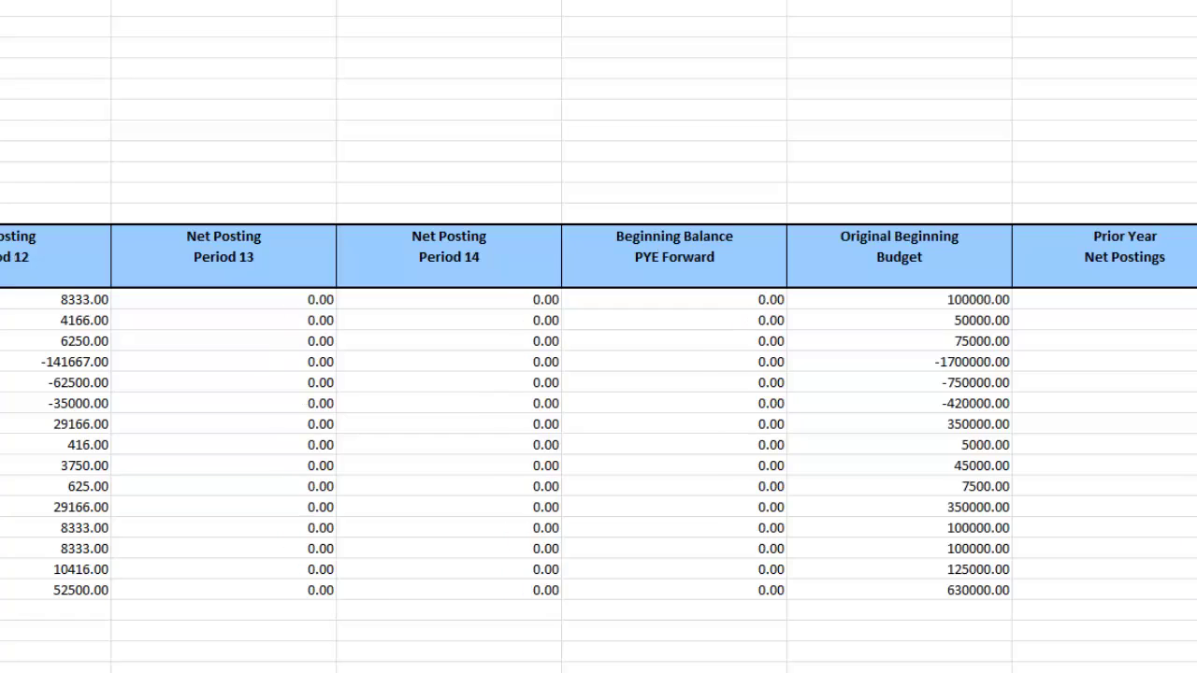
scroll(598, 421, "right", 5)
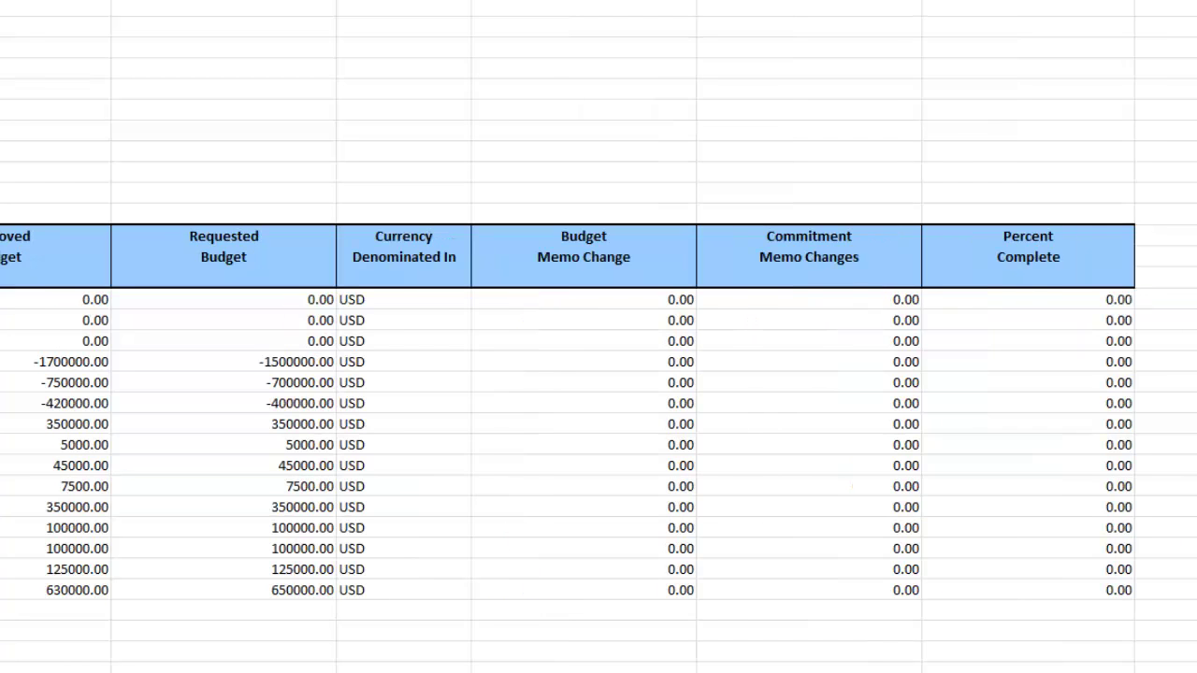
scroll(598, 421, "left", 5)
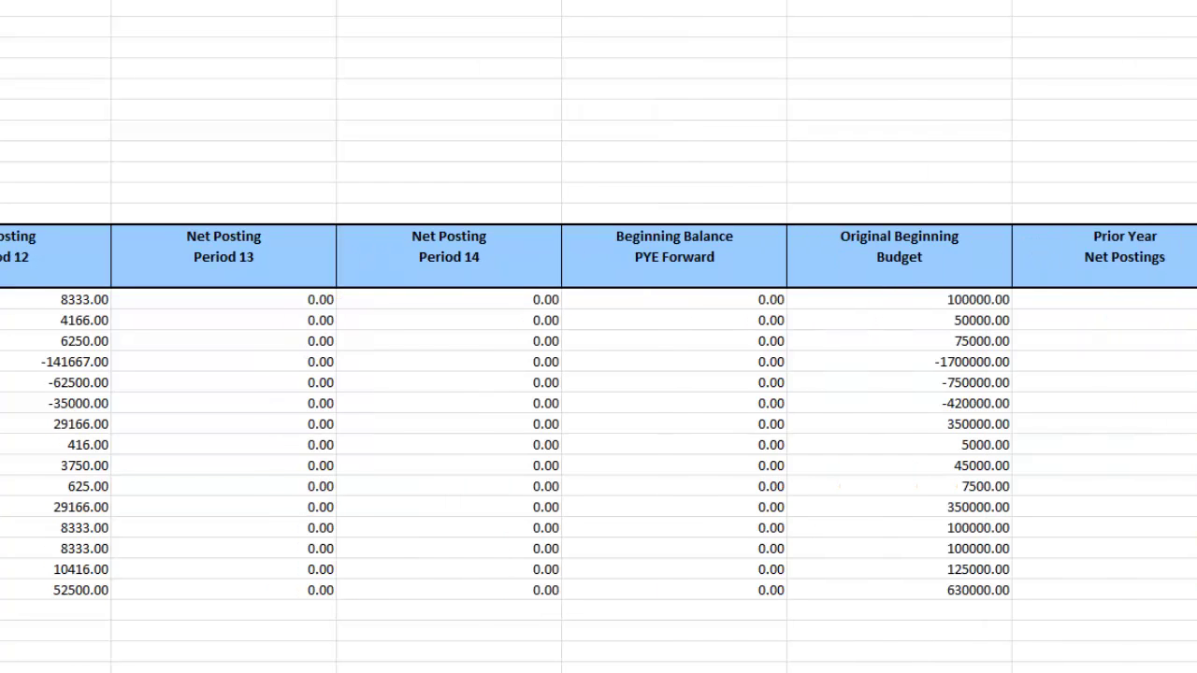
scroll(598, 420, "left", 5)
scroll(598, 420, "left", 5)
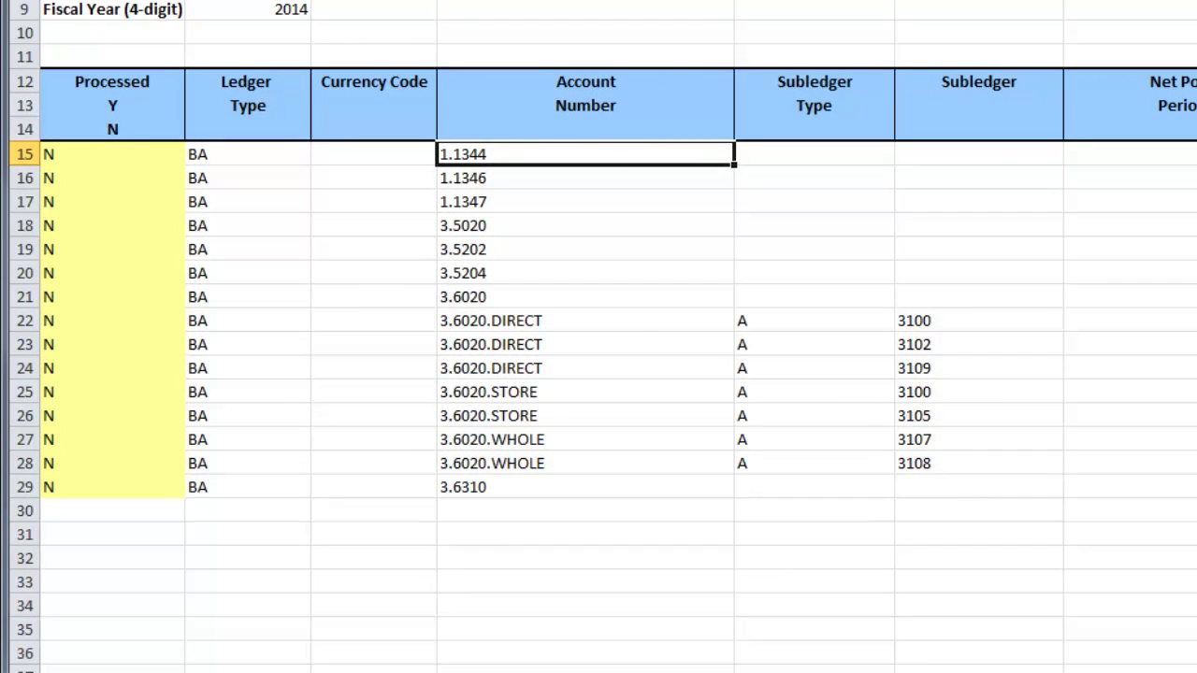
Start a new row below the data with Processed flag N.
left_click(112, 511)
left_click(94, 552)
left_click(103, 517)
type("N")
key("Tab")
key("Tab")
key("Tab")
Look up account 1.1105 (Petty Cash, business unit 1) for the new row.
right_click(478, 510)
left_click(688, 129)
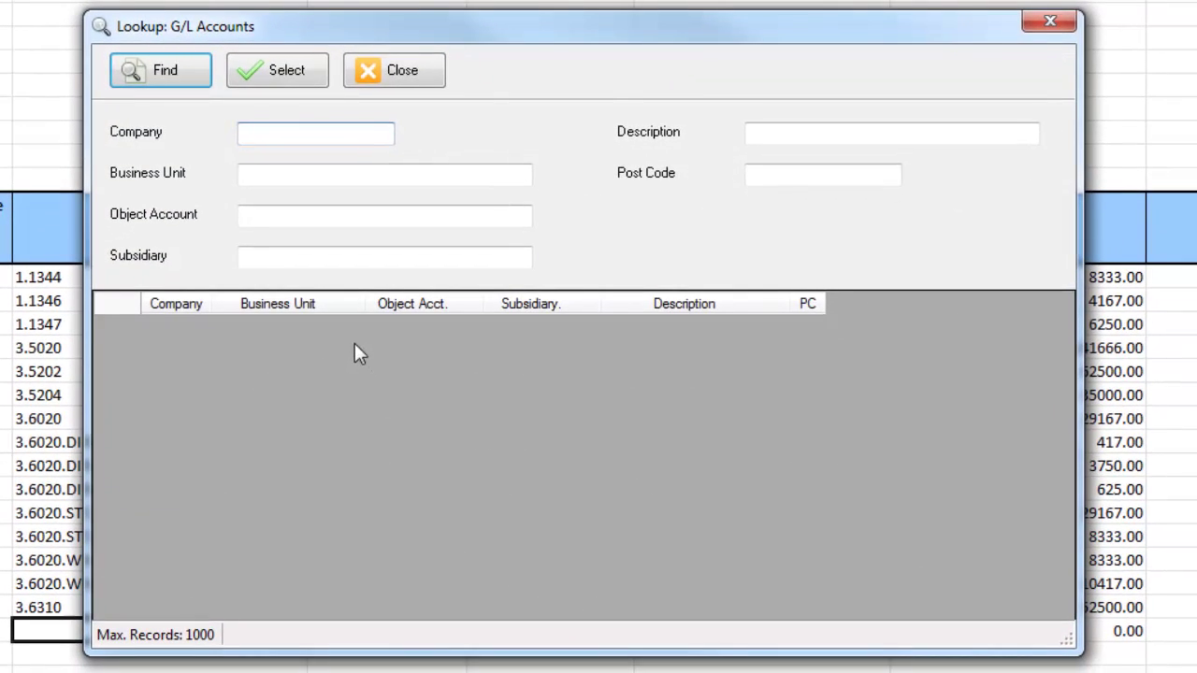
type("1")
key("Tab")
key("Tab")
type("1105*")
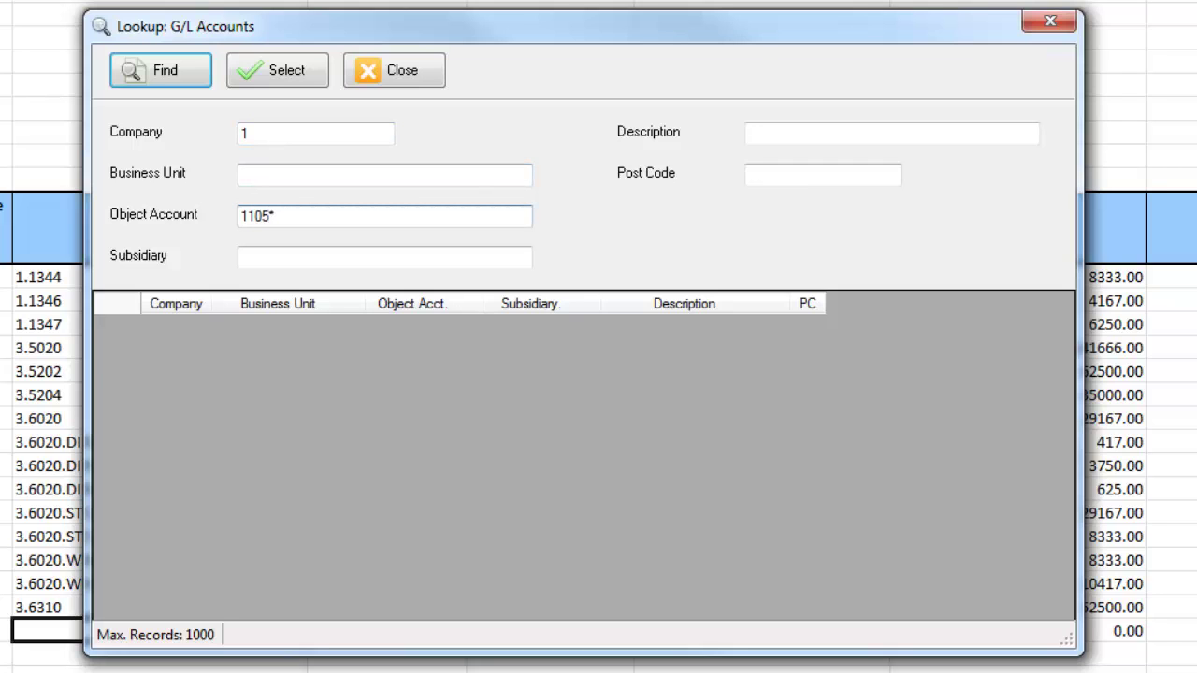
key("Return")
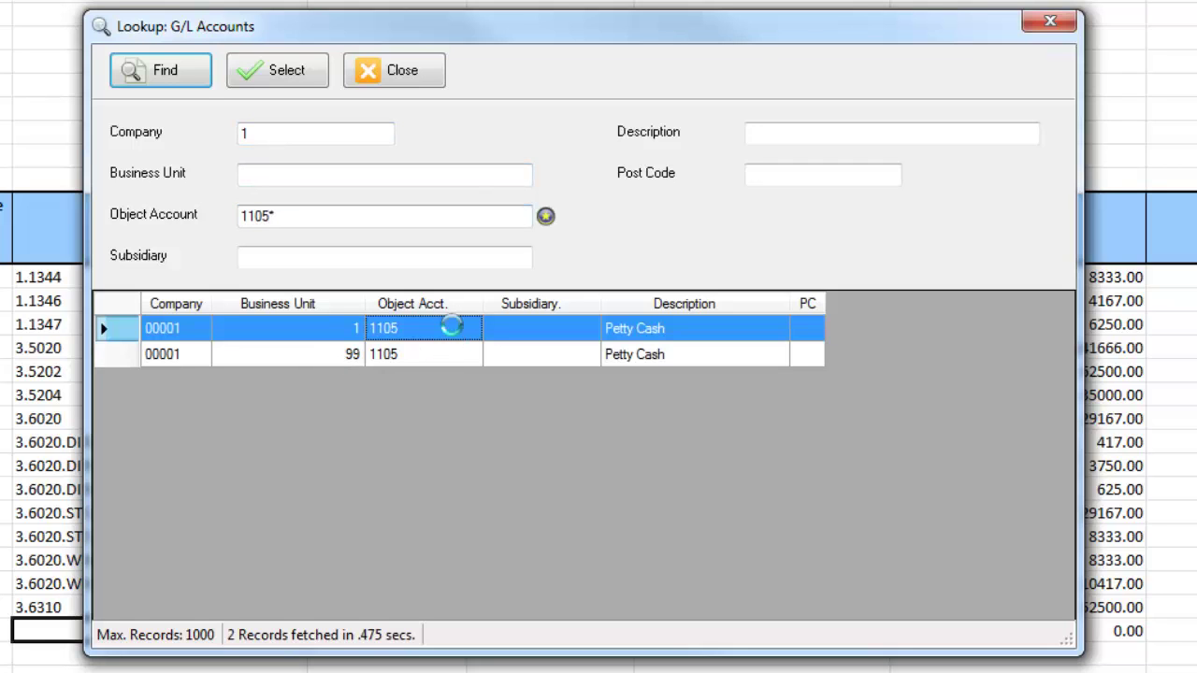
double_click(455, 335)
Set subledger type C and pick business unit 100 Denver Area via a *Den* search.
left_click(370, 639)
type("C")
key("Tab")
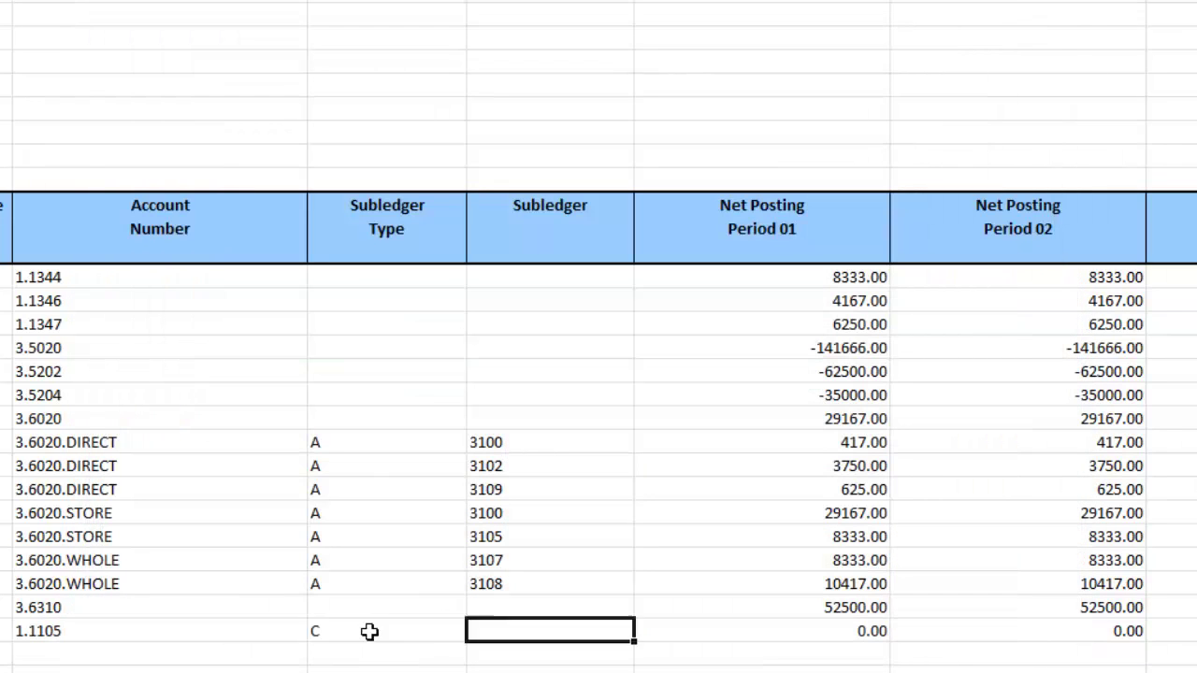
right_click(517, 636)
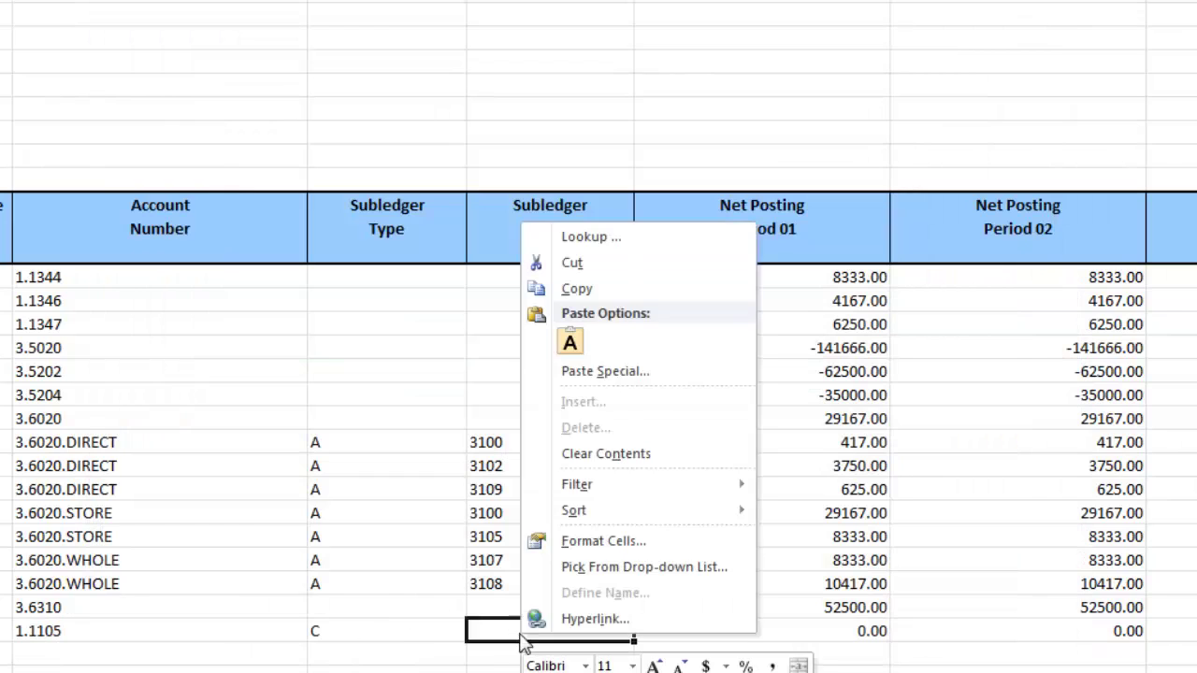
left_click(617, 237)
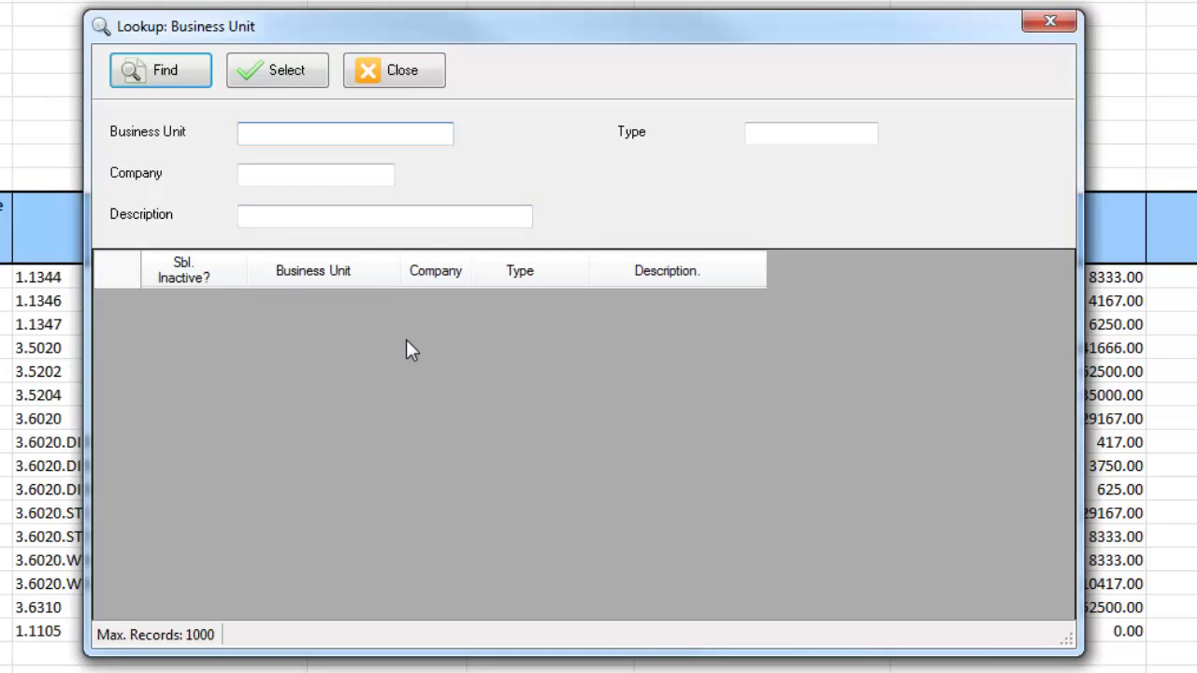
key("Return")
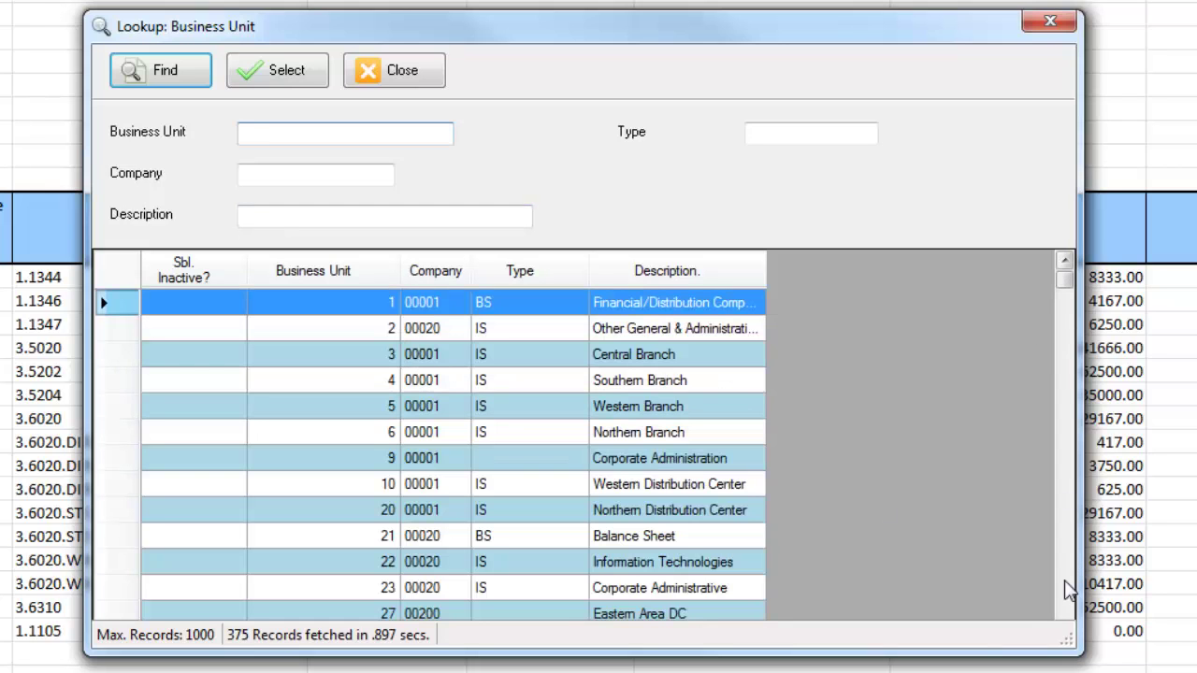
left_click(1064, 580)
left_click(264, 218)
type("*Den*")
key("Return")
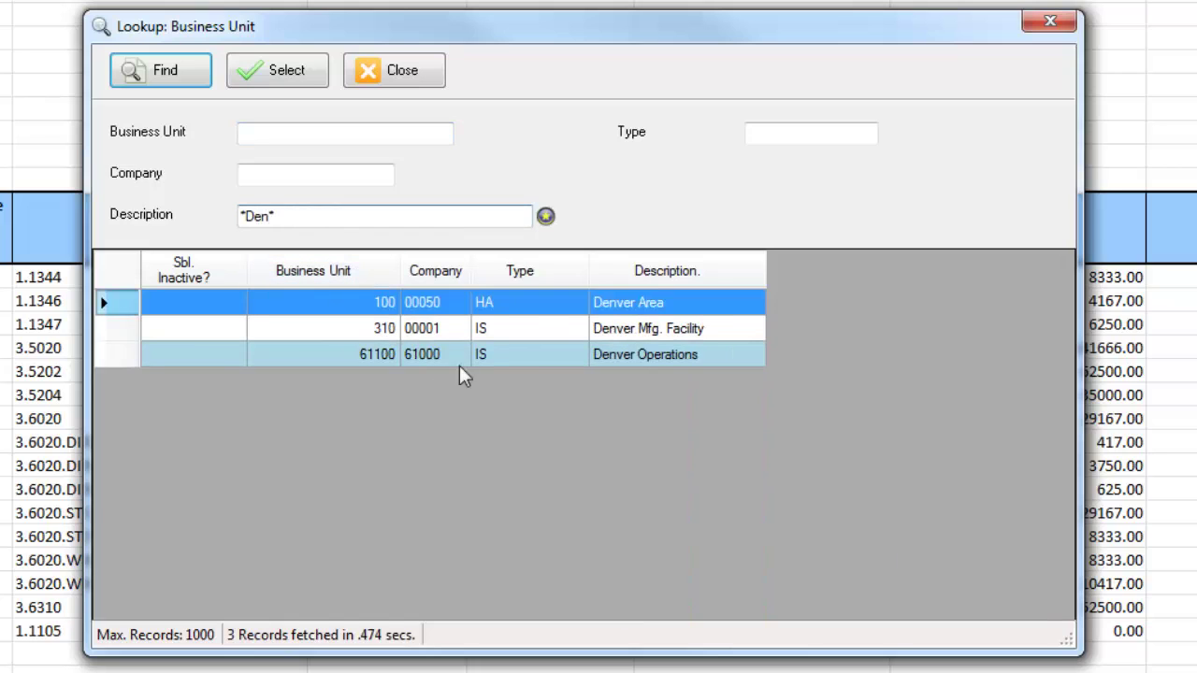
double_click(531, 311)
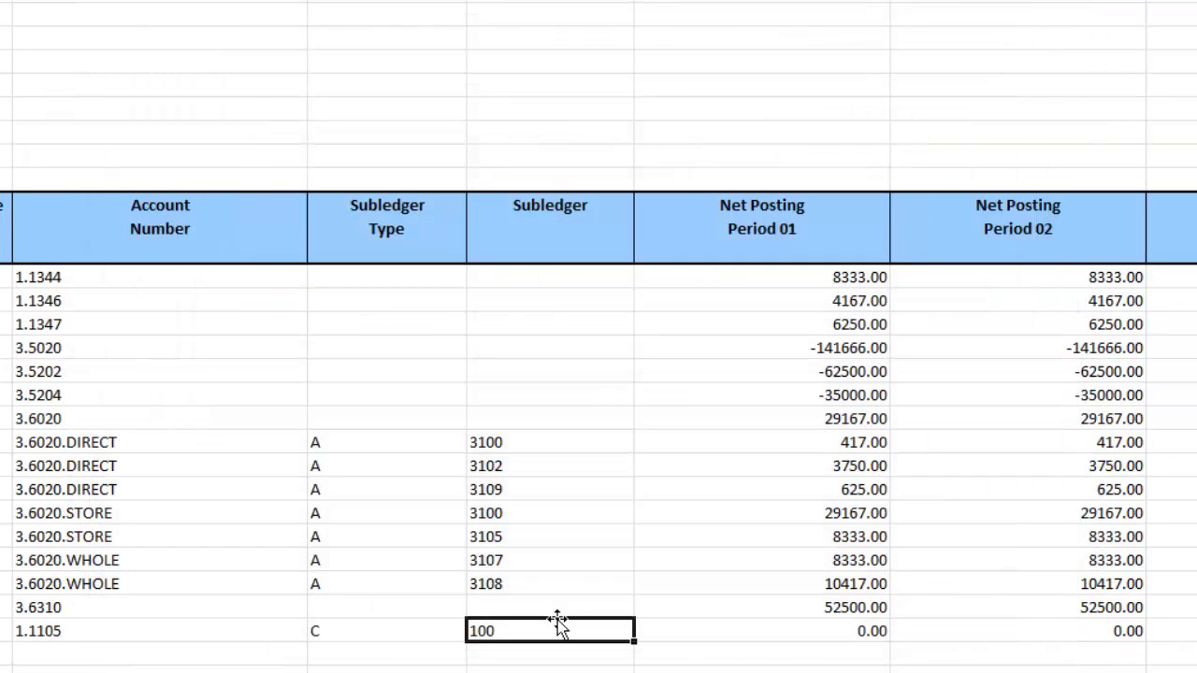
Enter 5000 in Period 01 and the formula =G30+100 in Period 02.
left_click(755, 631)
type("5000")
key("Tab")
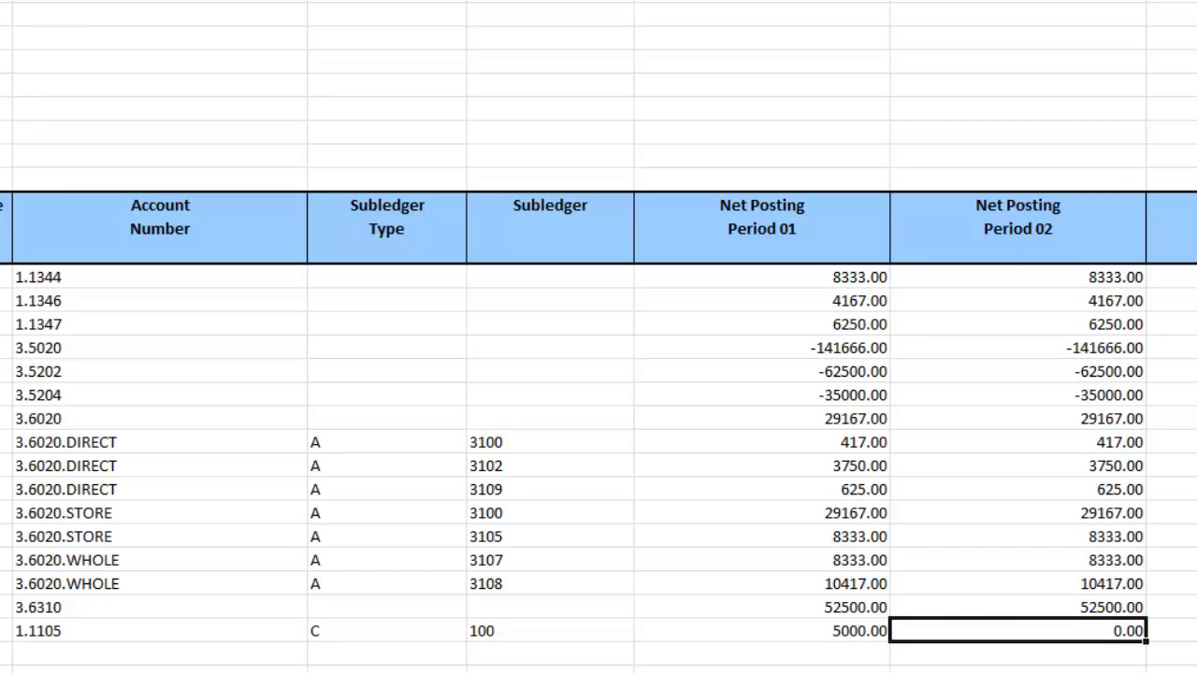
type("=")
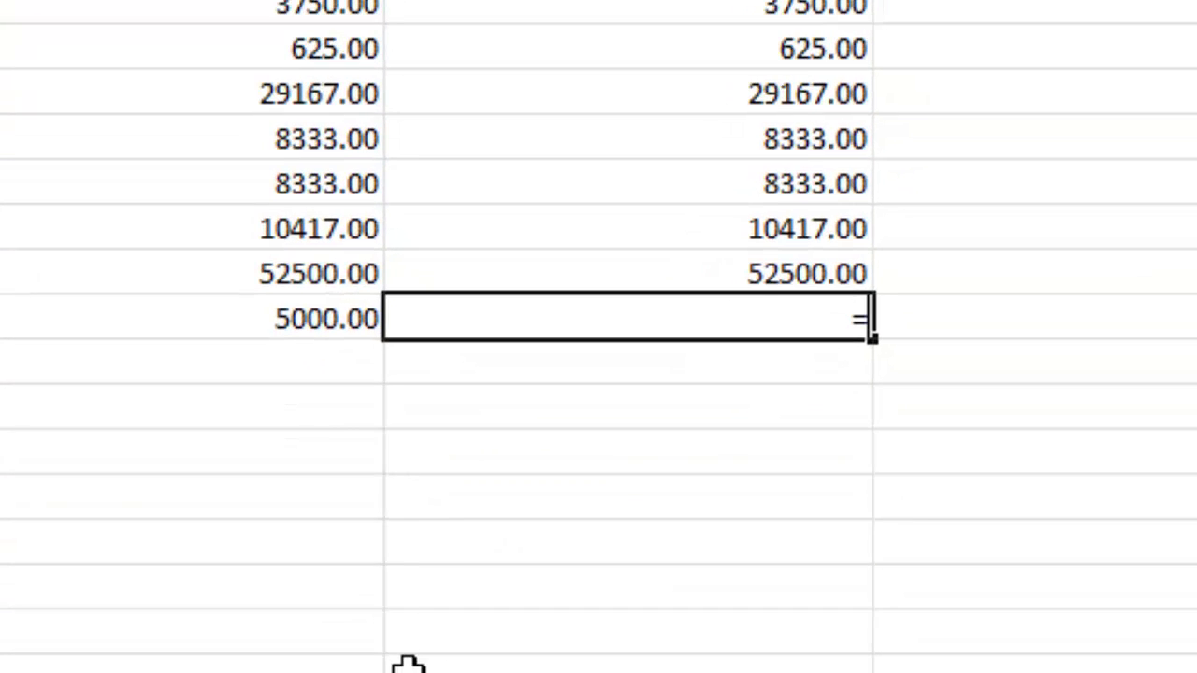
left_click(309, 341)
left_click(315, 318)
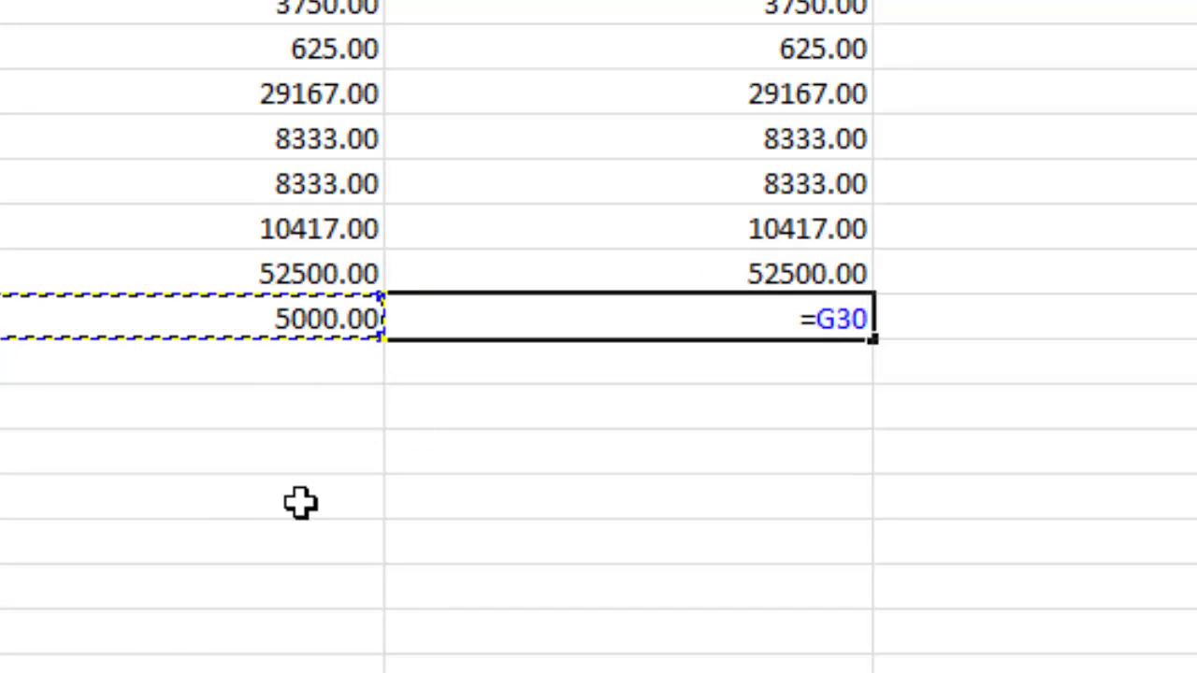
type("+100")
key("Return")
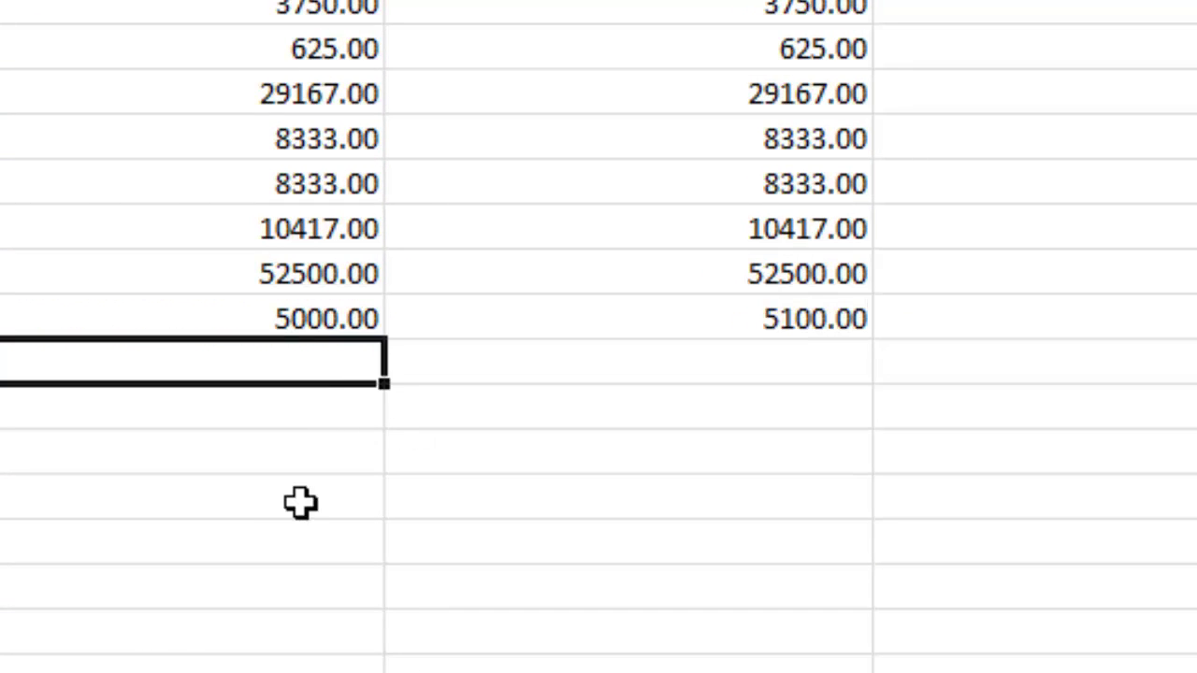
Copy the Period 02 formula across Periods 03 through 12.
key("Up")
key("Right")
key("ctrl+c")
key("Right")
key("shift+Right")
key("shift+Right")
key("shift+Right")
key("shift+Right")
key("shift+Right")
key("shift+Right")
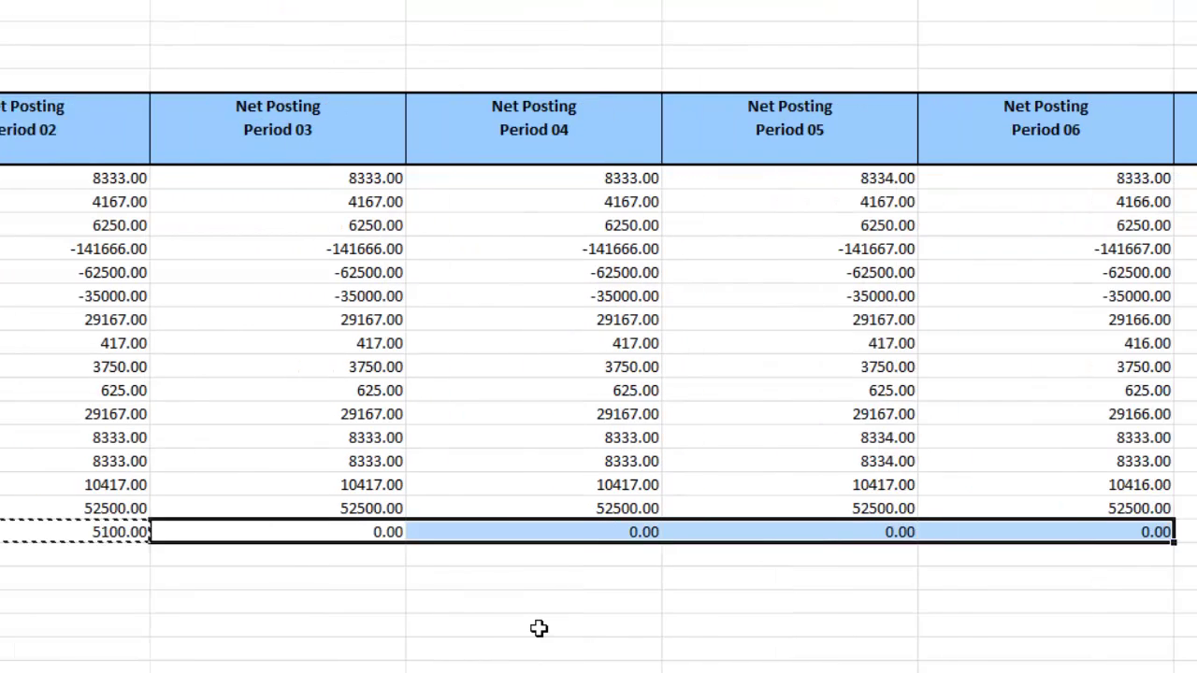
key("shift+Right")
key("shift+Right")
key("shift+Right")
key("shift+Right")
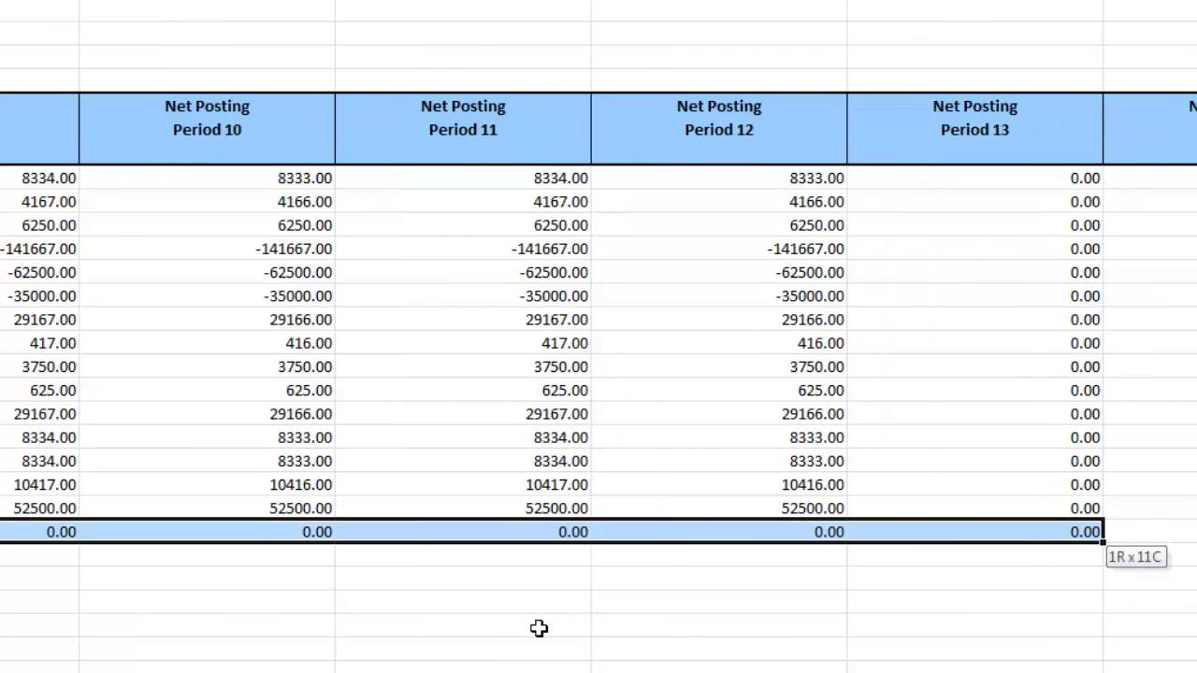
key("shift+Left")
key("ctrl+v")
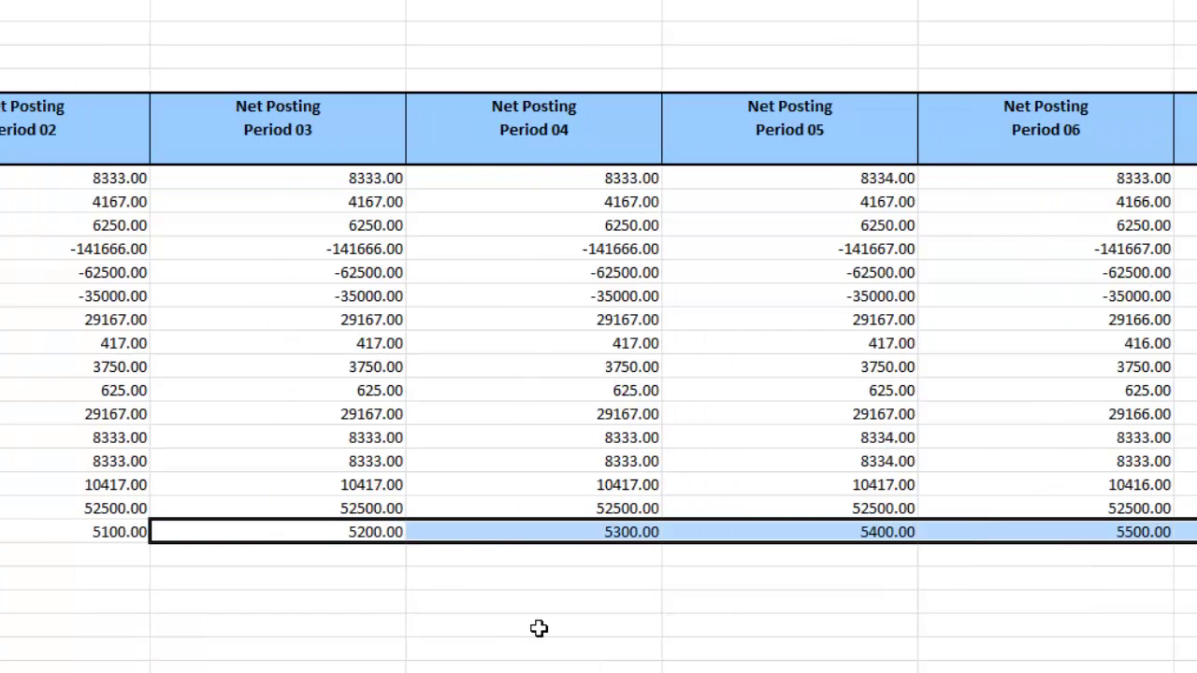
left_click(623, 553)
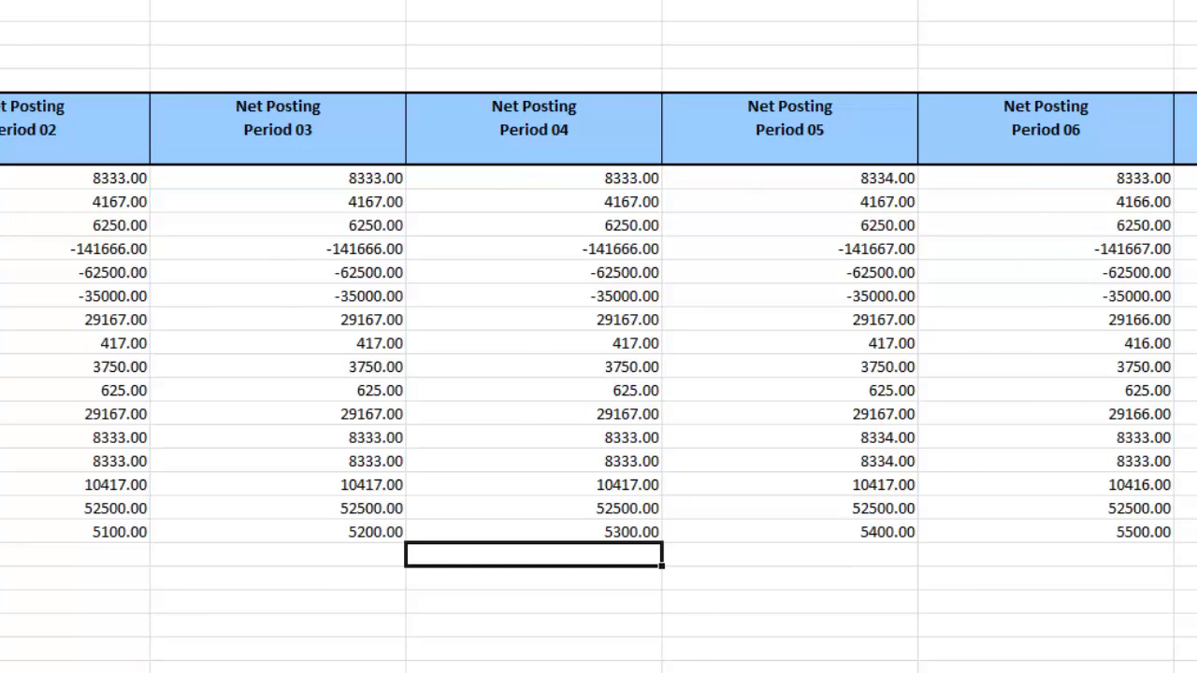
scroll(598, 355, "right", 5)
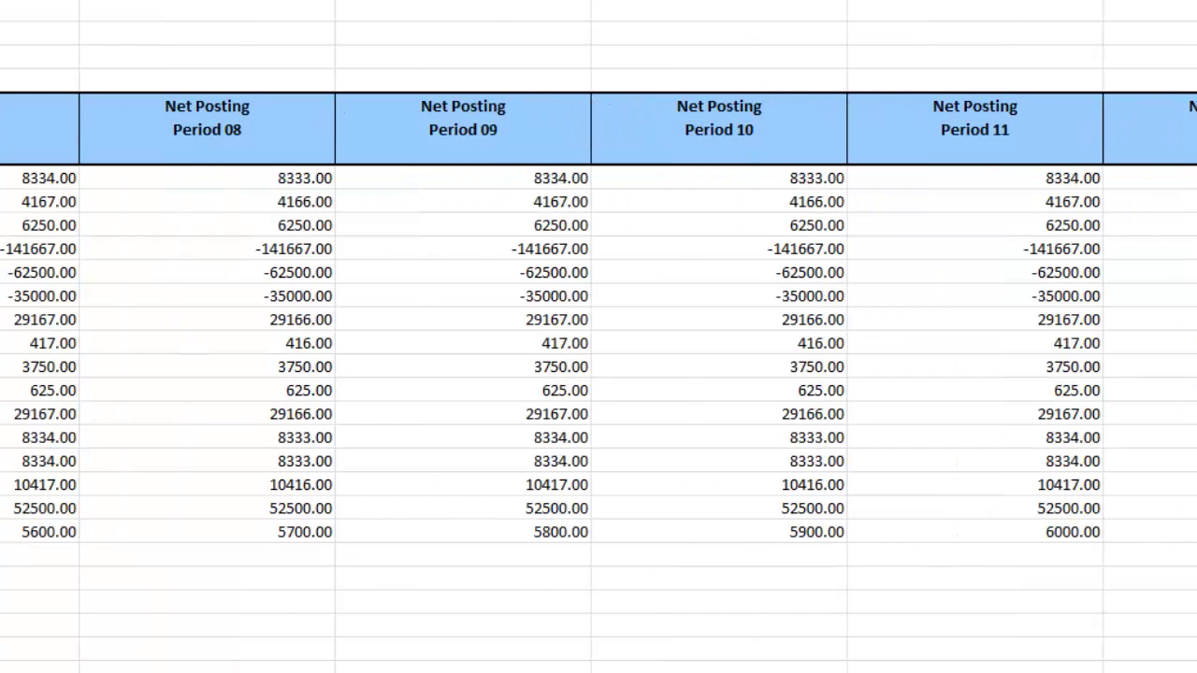
scroll(598, 356, "right", 7)
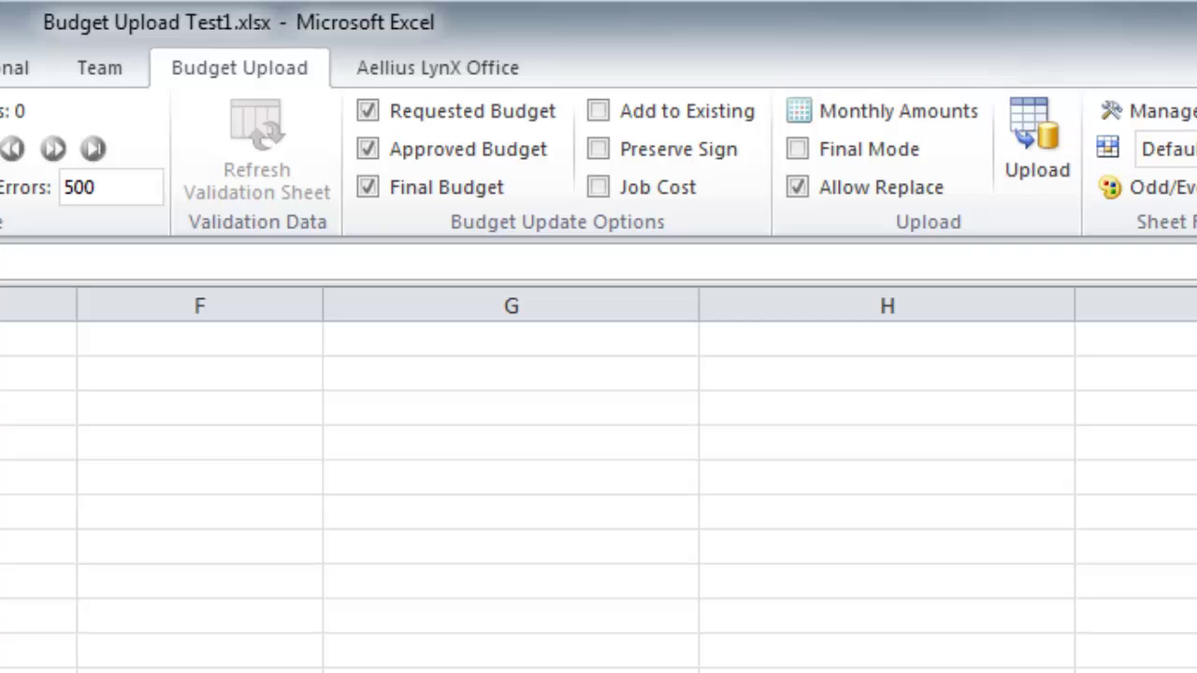
Upload the budget rows with Allow Replace off and Final Mode on, then dismiss the success message.
left_click(848, 187)
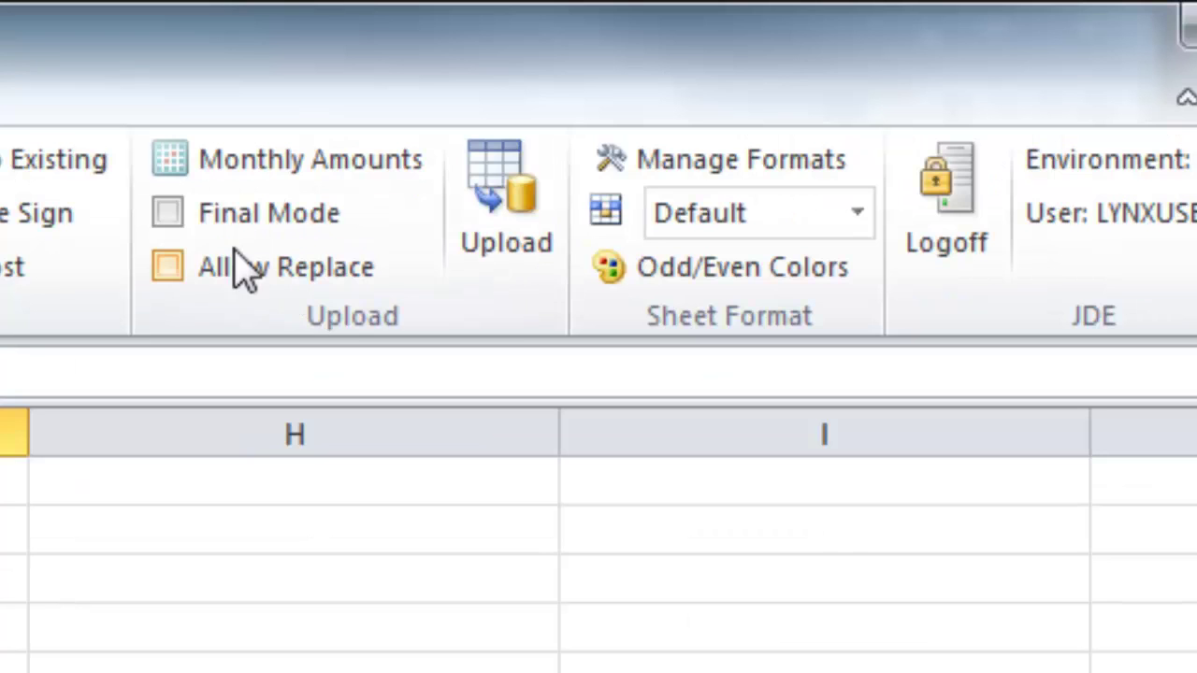
left_click(170, 221)
left_click(495, 191)
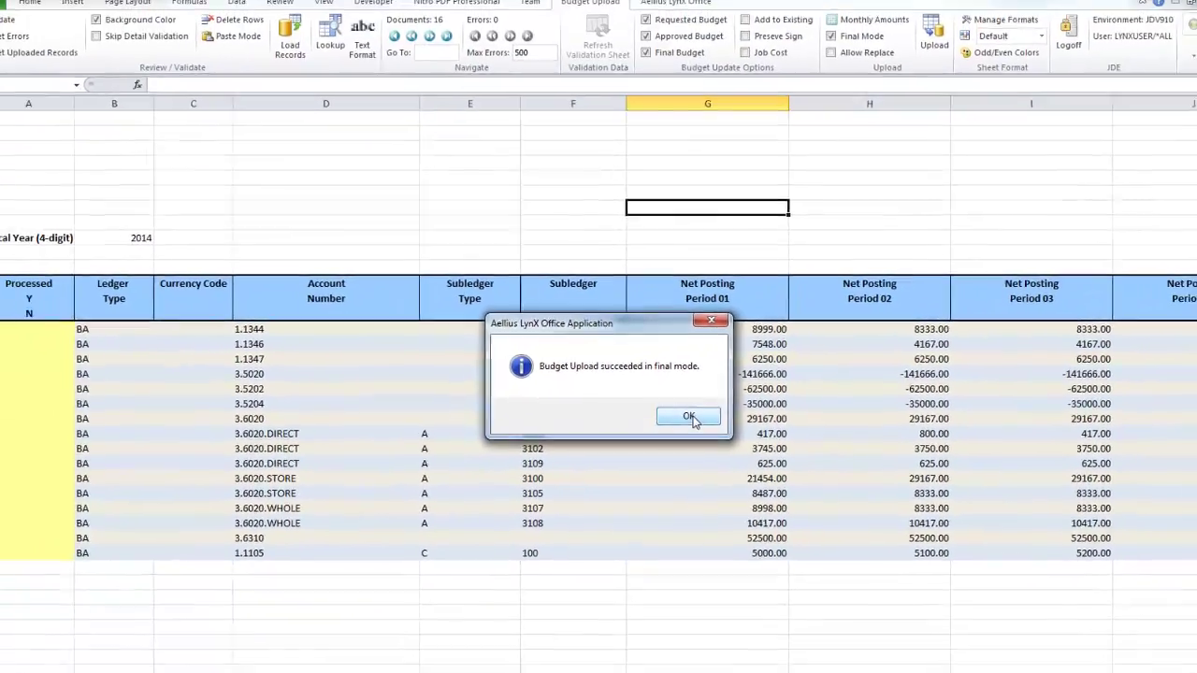
left_click(708, 447)
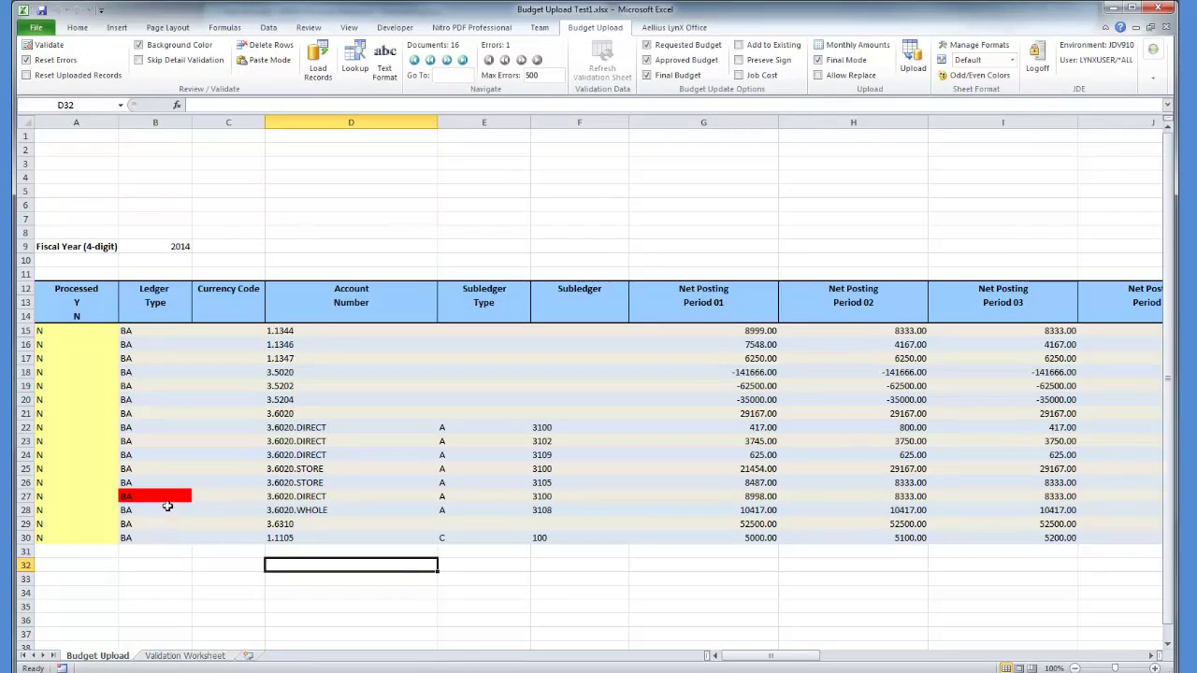
Read the error comments on the red cells: duplicate row, invalid account 1.1100, invalid subledger 54575.
mouse_move(166, 498)
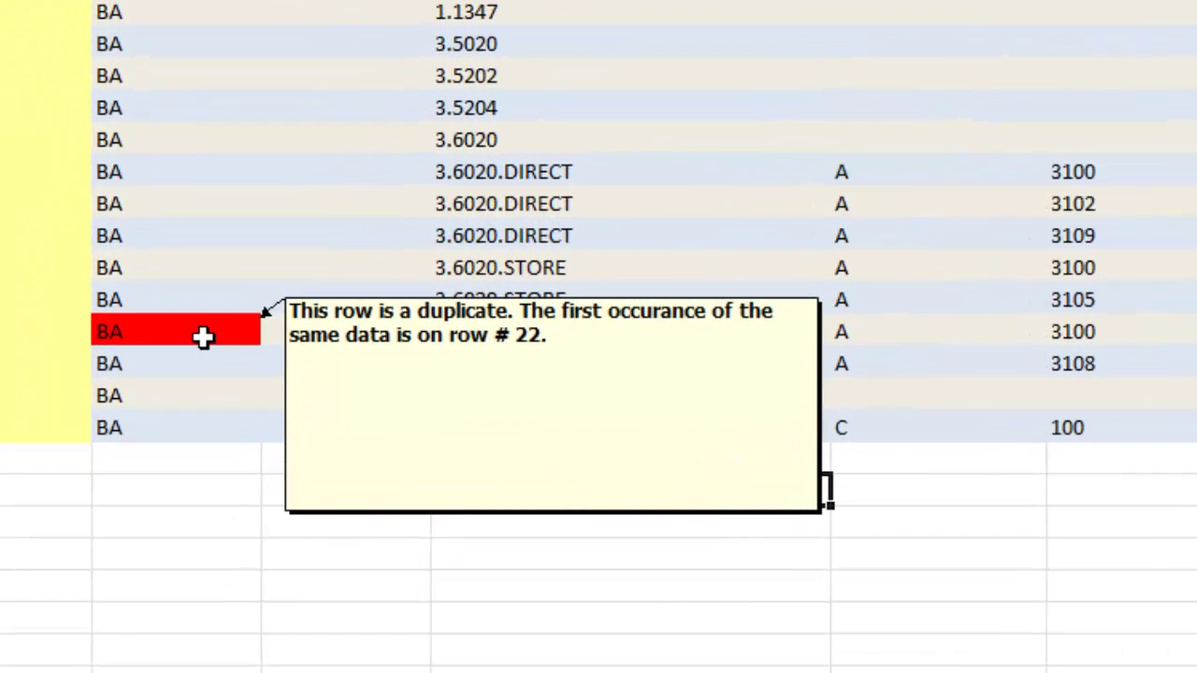
mouse_move(537, 432)
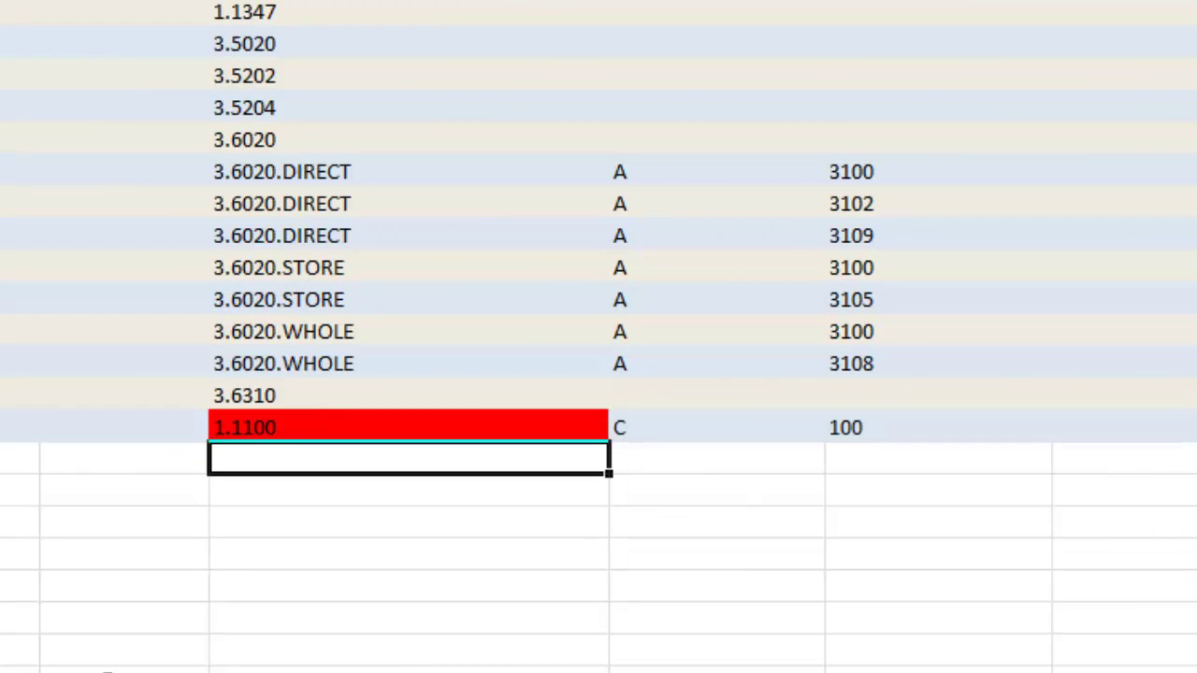
mouse_move(362, 423)
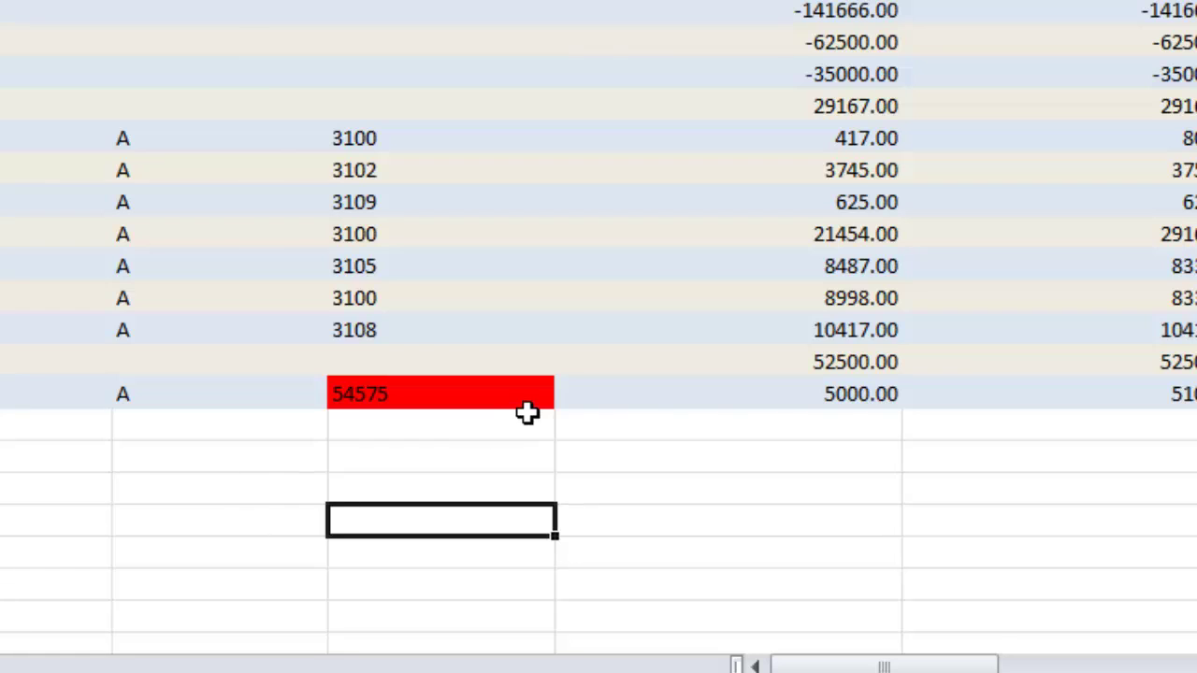
mouse_move(526, 401)
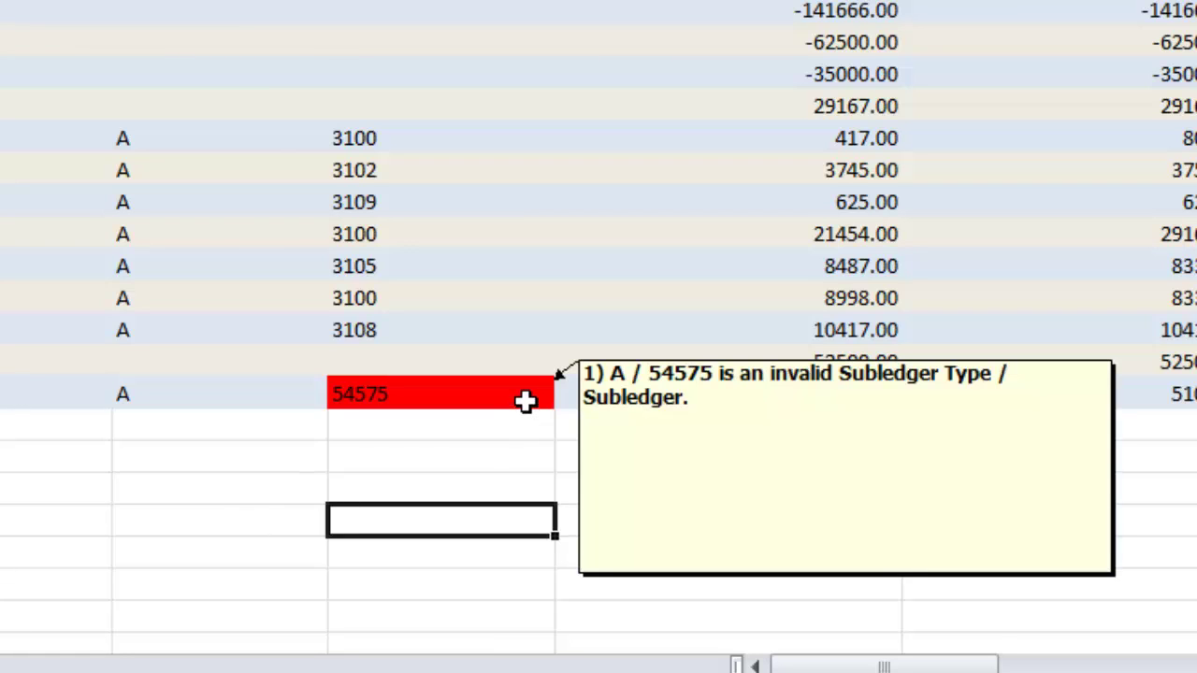